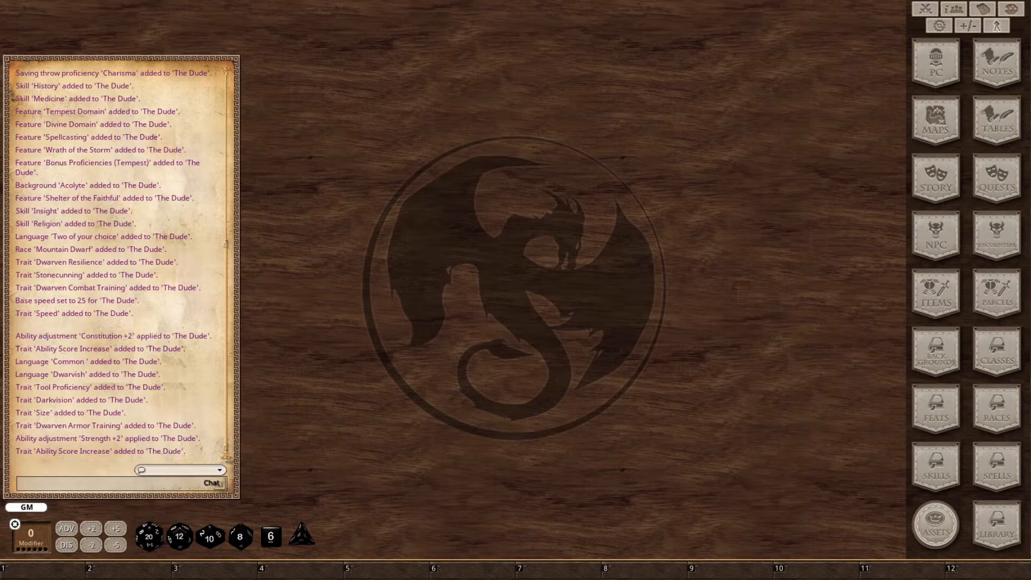
# Open the Library and limit the sidebar to the Create PC record types.
pyautogui.click(997, 532)
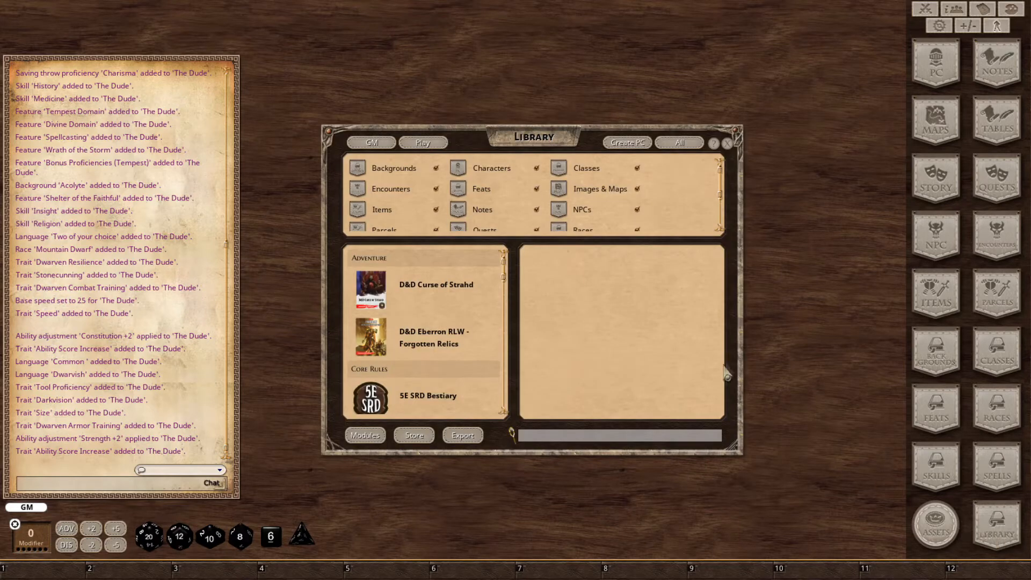
pyautogui.click(628, 144)
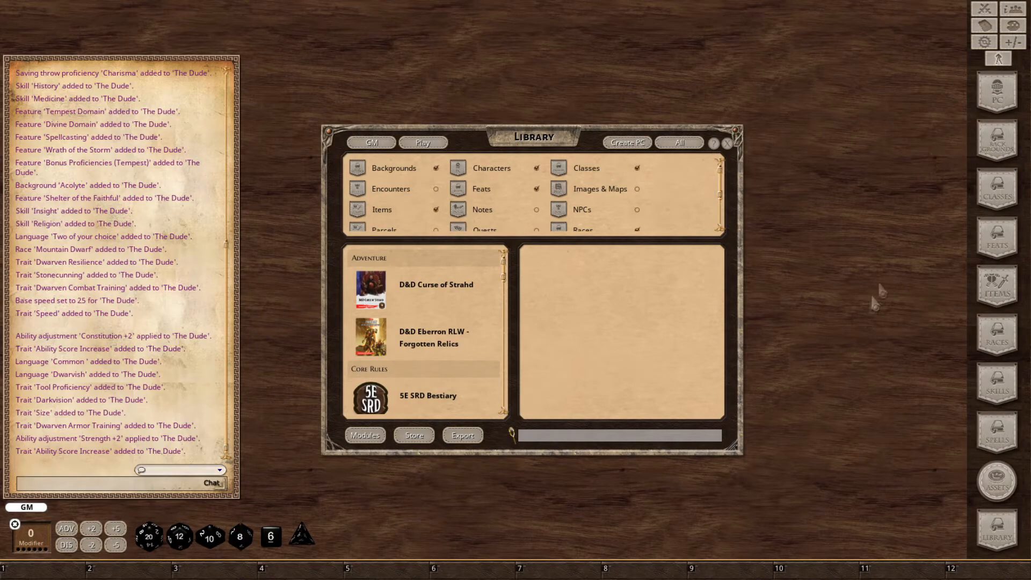
# Look through the data module activation list to check which modules are loaded, and close the list and the Library.
pyautogui.click(365, 436)
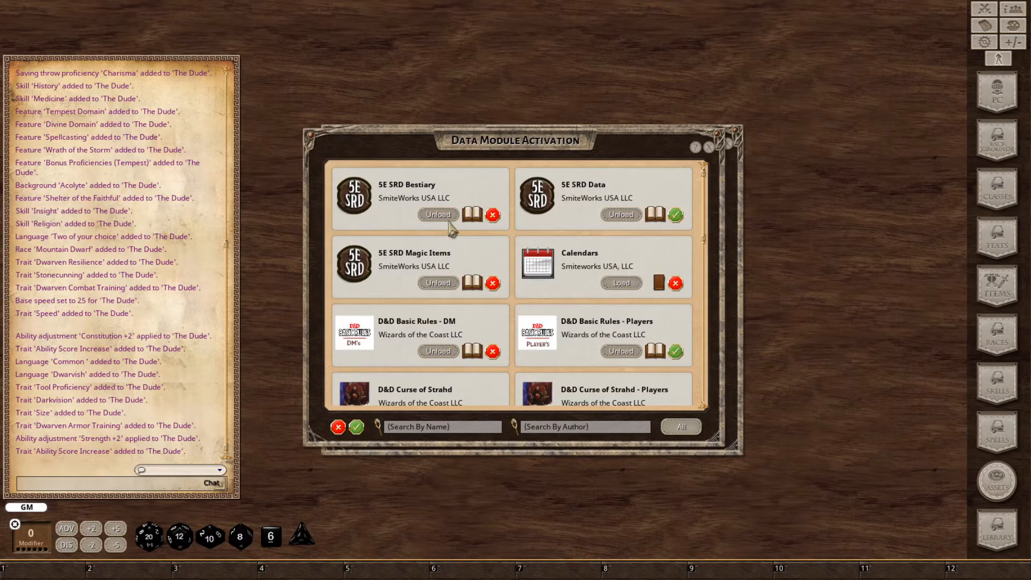
pyautogui.scroll(-2, 450, 245)
pyautogui.scroll(-8, 450, 246)
pyautogui.scroll(4, 507, 320)
pyautogui.scroll(4, 507, 320)
pyautogui.click(707, 150)
pyautogui.click(725, 144)
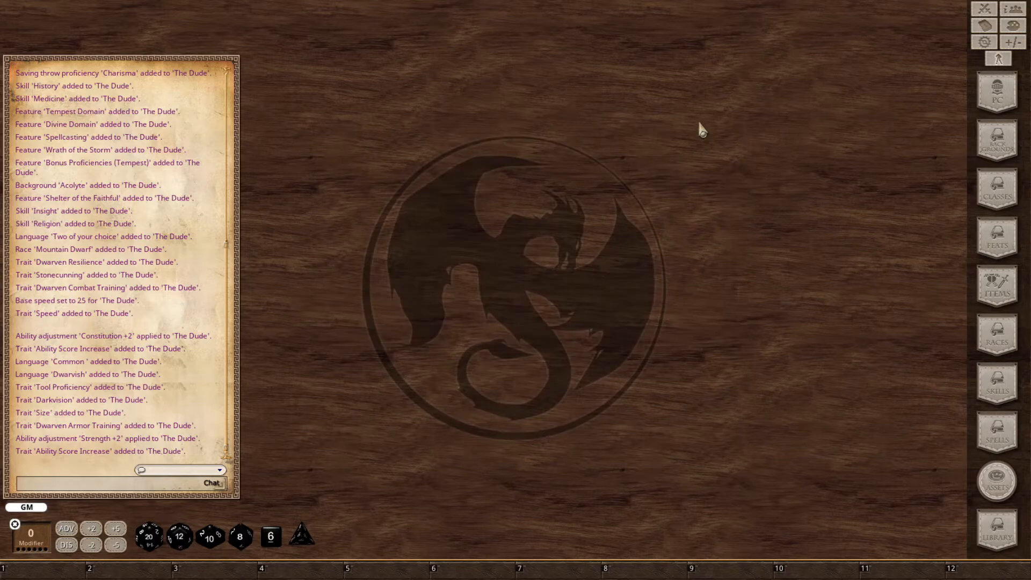
# Create a new player character and name it "The Dude".
pyautogui.click(1006, 99)
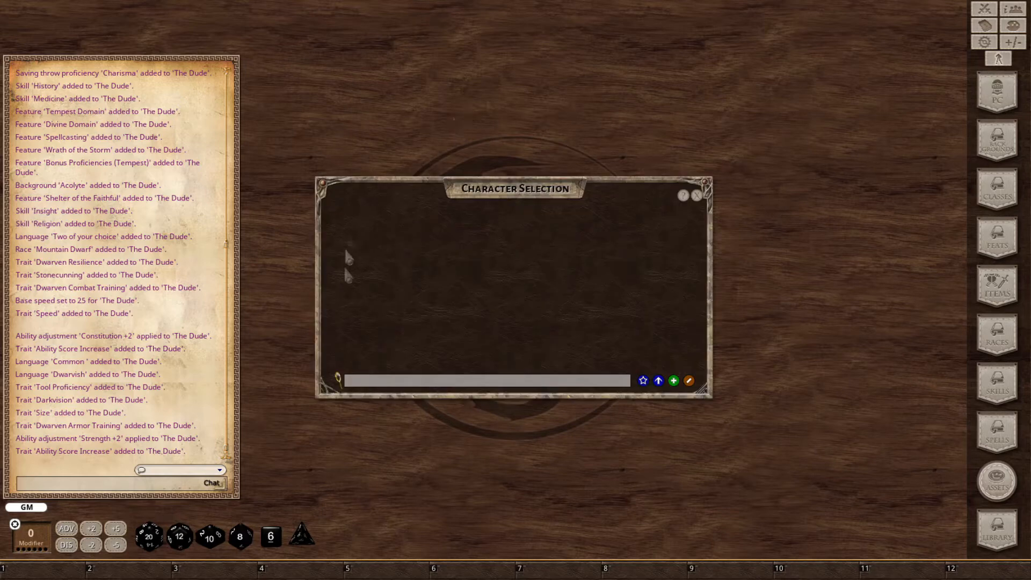
pyautogui.click(674, 381)
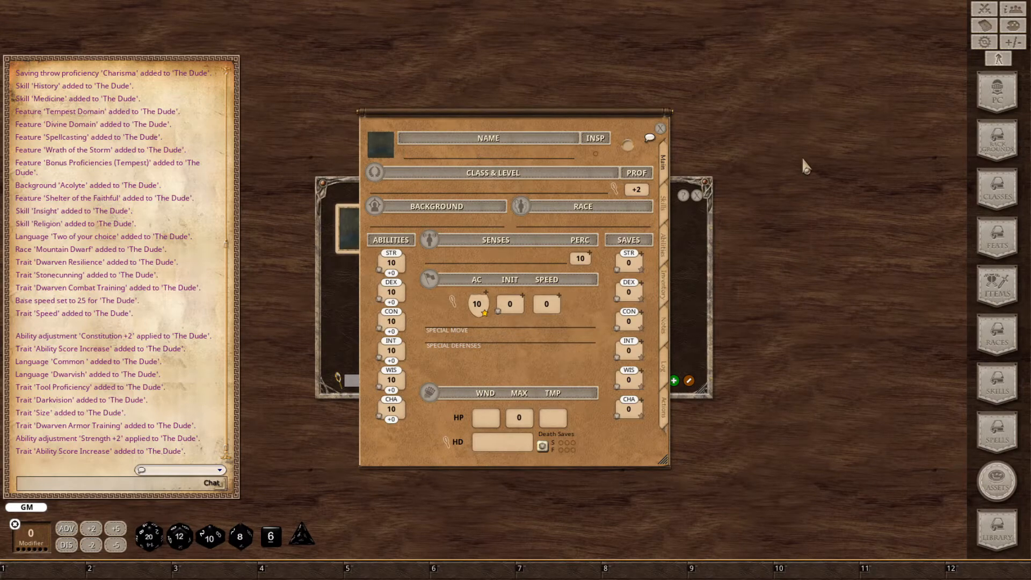
pyautogui.write('The Dude')
# Add the Cleric class from the D&D Player's Handbook to the character sheet.
pyautogui.click(998, 196)
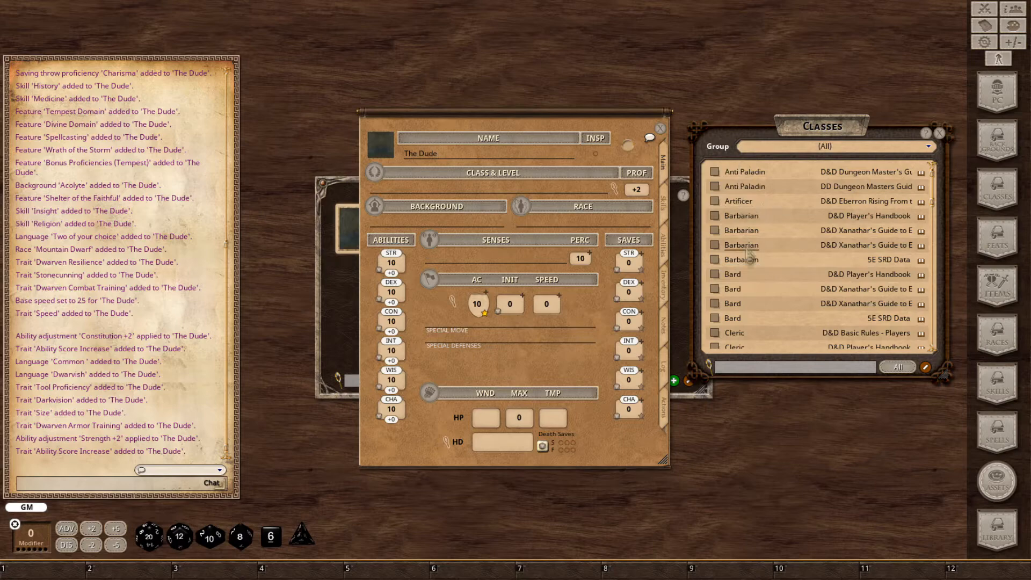
pyautogui.scroll(-2, 755, 325)
pyautogui.scroll(2, 756, 329)
pyautogui.scroll(-6, 756, 286)
pyautogui.scroll(2, 755, 285)
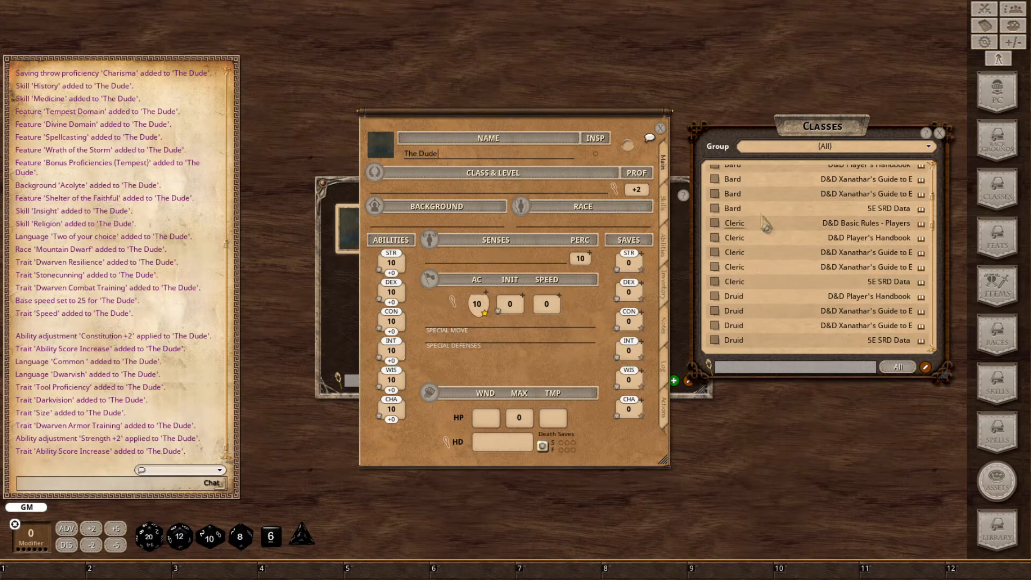
pyautogui.moveTo(717, 240); pyautogui.dragTo(422, 206)
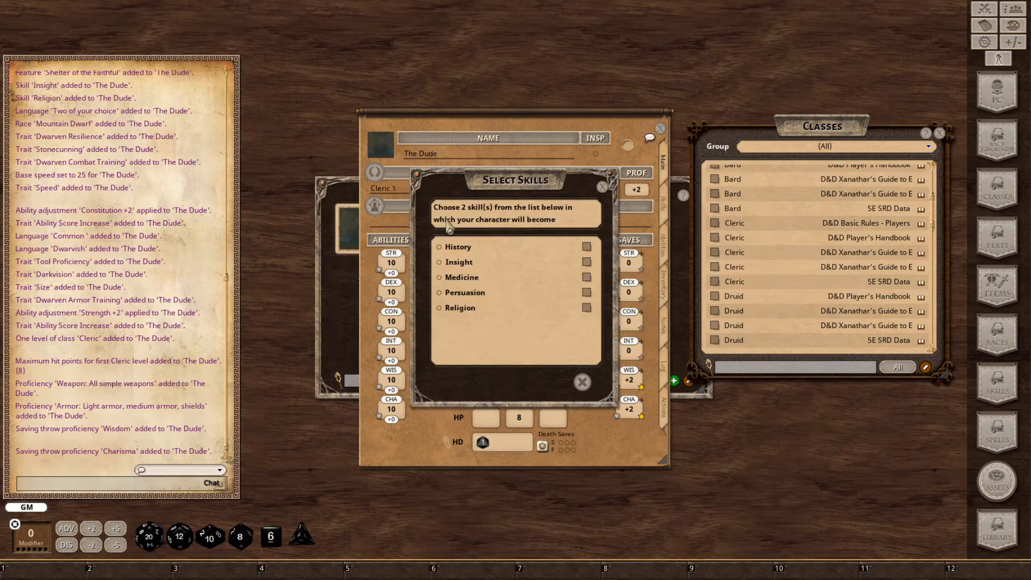
# Choose History and Medicine as the class skills and Tempest Domain as the divine domain, and close the class list.
pyautogui.moveTo(485, 184)
pyautogui.mouseDown()
pyautogui.moveTo(489, 235)
pyautogui.moveTo(494, 175)
pyautogui.mouseUp()
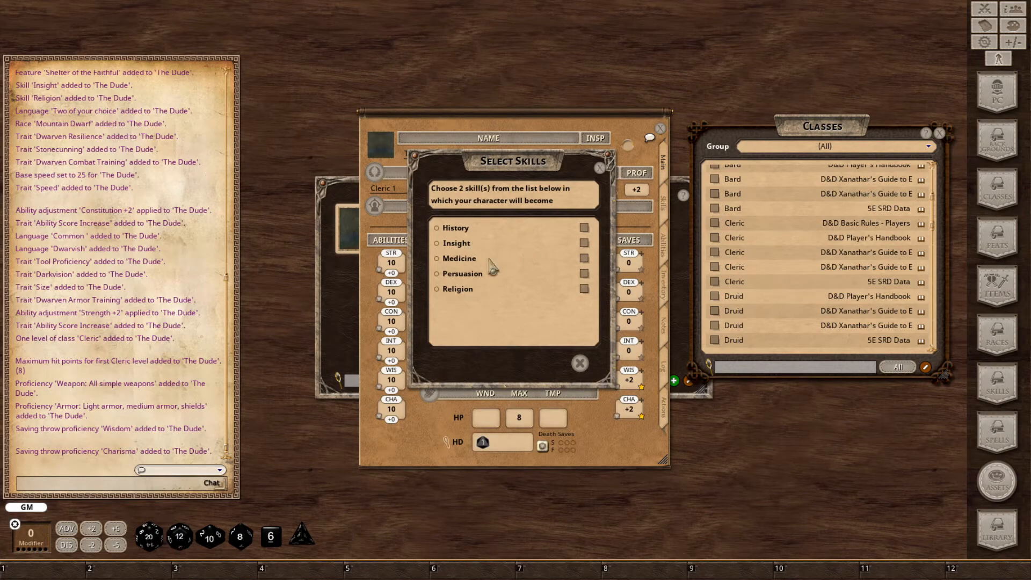
pyautogui.click(437, 259)
pyautogui.click(560, 372)
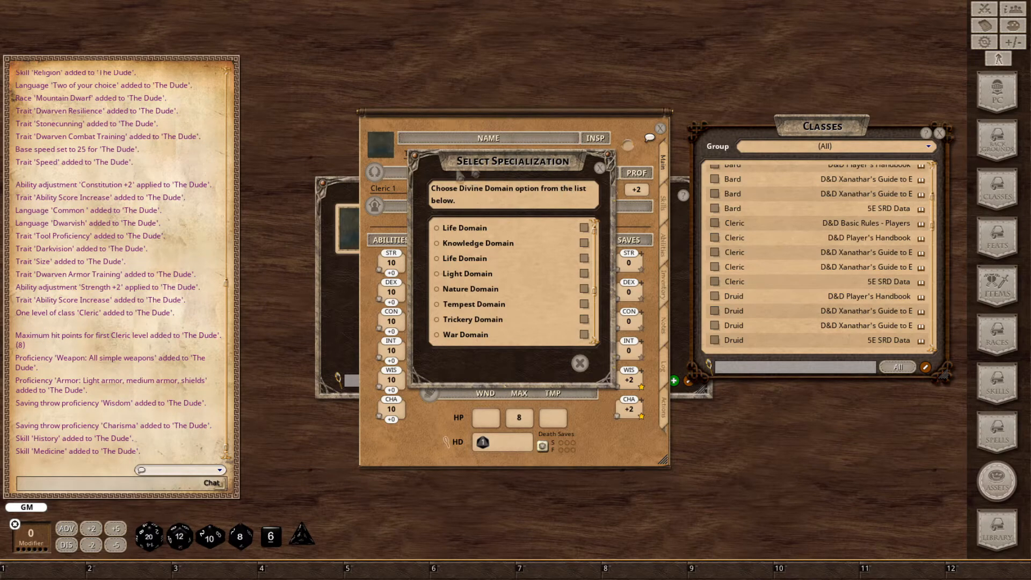
pyautogui.click(437, 304)
pyautogui.click(579, 364)
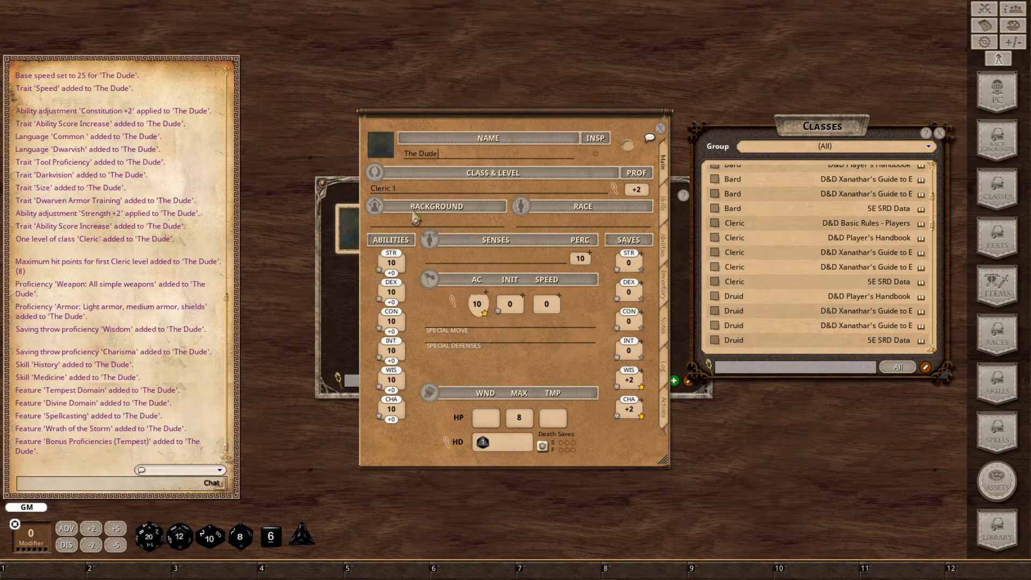
pyautogui.click(939, 134)
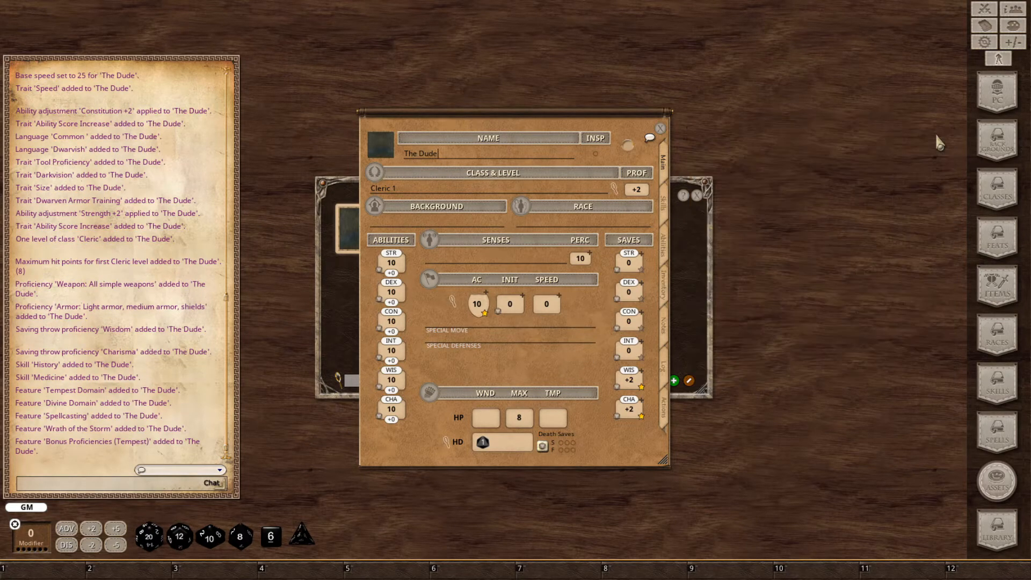
# Assign the Acolyte background to the character and close the background list.
pyautogui.click(1001, 152)
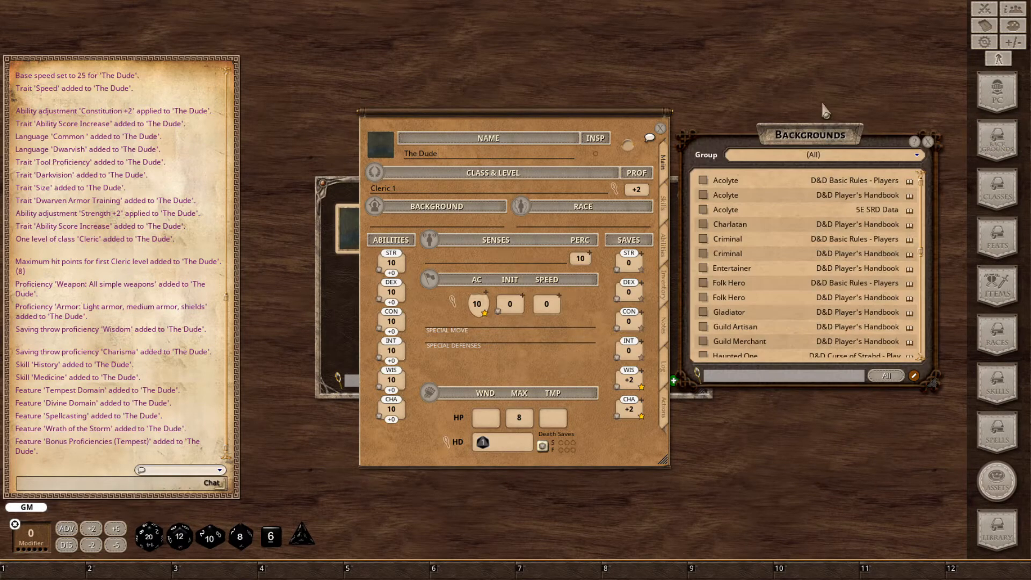
pyautogui.scroll(-5, 743, 255)
pyautogui.scroll(5, 745, 264)
pyautogui.moveTo(698, 188); pyautogui.dragTo(411, 222)
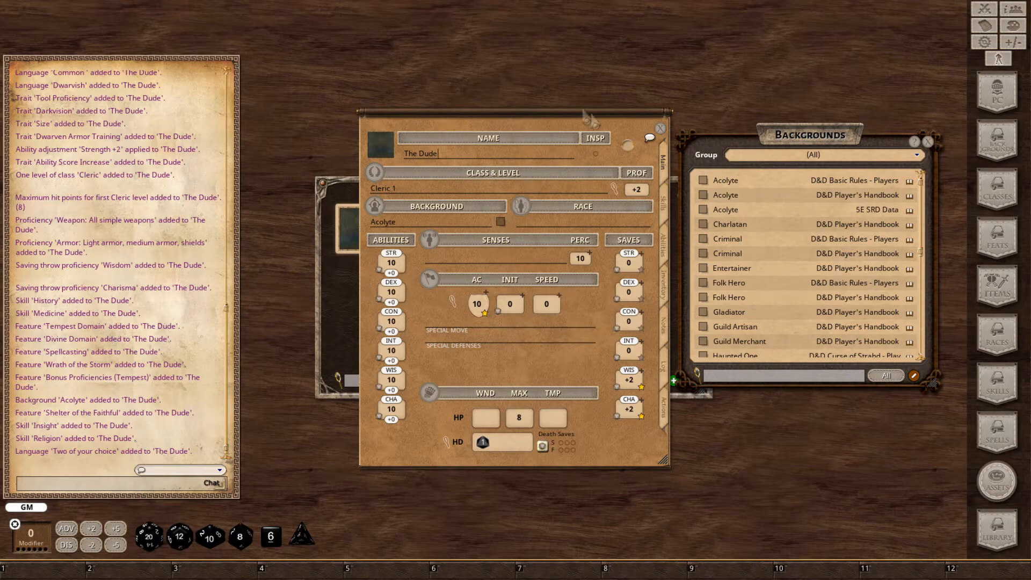
pyautogui.click(929, 142)
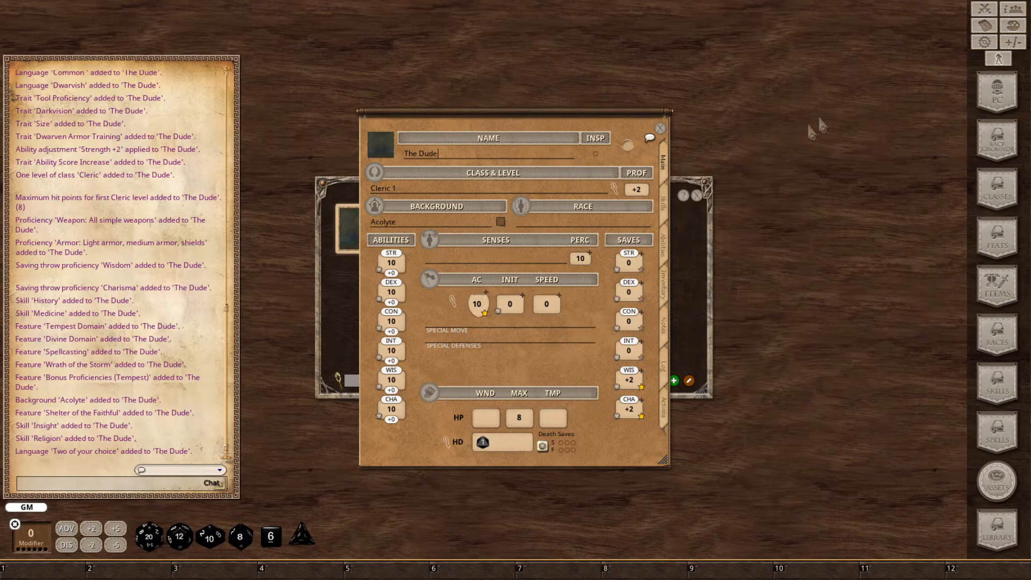
# Assign the Dwarf race from D&D Basic Rules - Players with the Mountain Dwarf sub-race, and close the race list.
pyautogui.click(1012, 347)
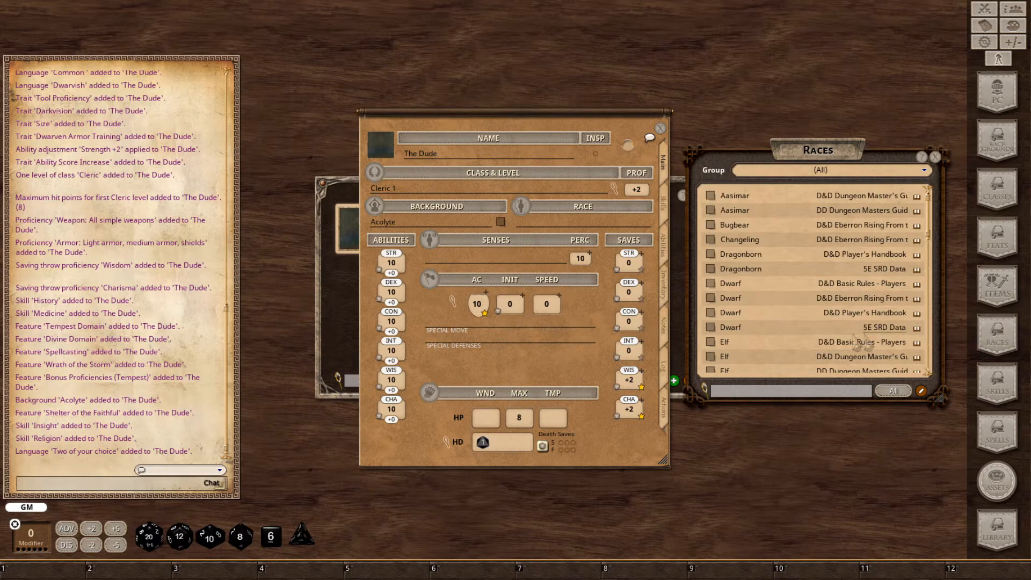
pyautogui.scroll(-3, 763, 301)
pyautogui.scroll(3, 762, 303)
pyautogui.scroll(-1, 747, 277)
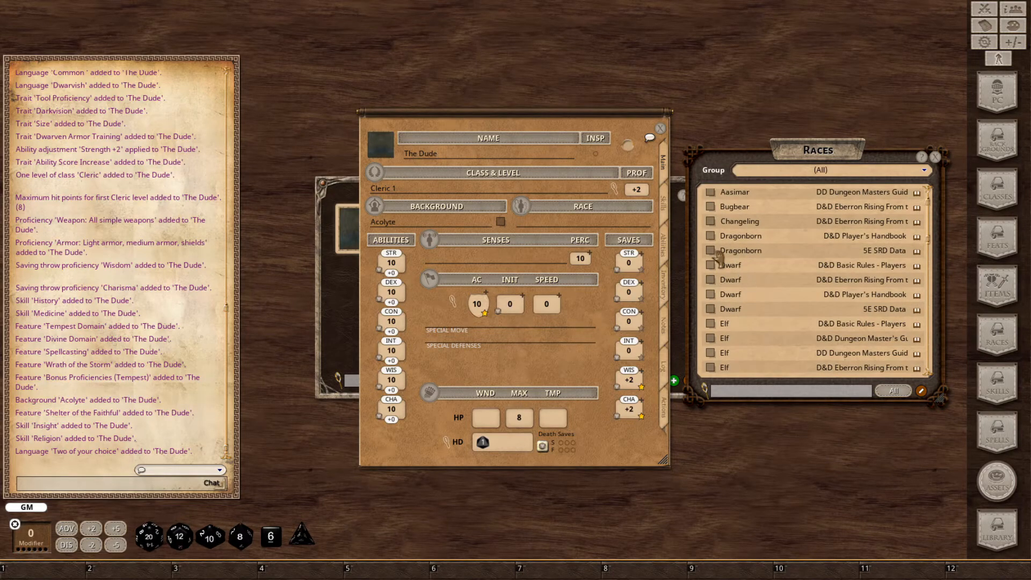
pyautogui.moveTo(712, 265); pyautogui.dragTo(561, 228)
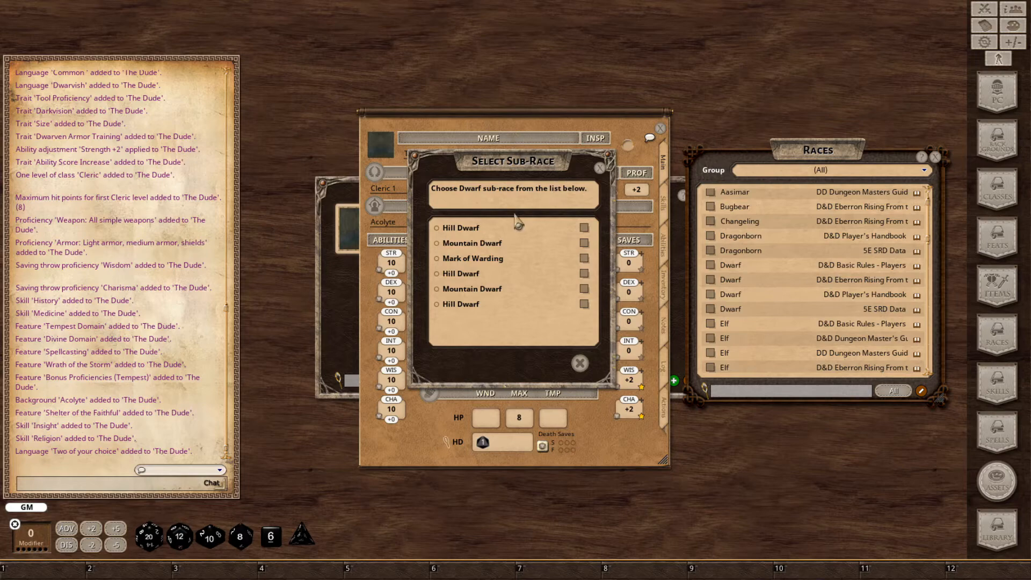
pyautogui.click(437, 243)
pyautogui.click(559, 368)
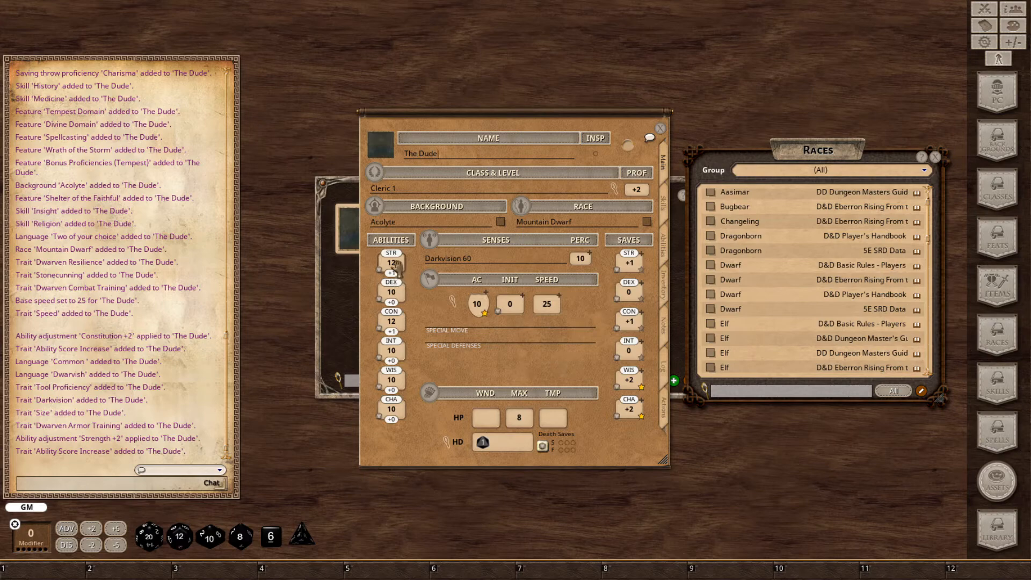
pyautogui.click(935, 157)
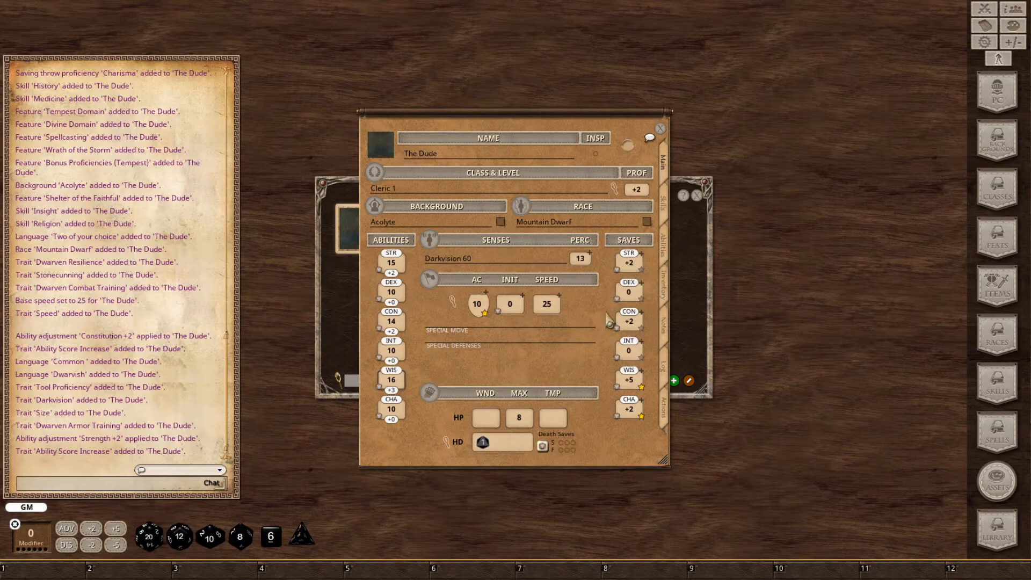
# Try toggling the Strength and Dexterity saving throw proficiencies.
pyautogui.click(641, 270)
pyautogui.click(642, 298)
pyautogui.click(641, 298)
# Cycle the Acrobatics skill through its proficiency levels and back to not proficient.
pyautogui.click(665, 215)
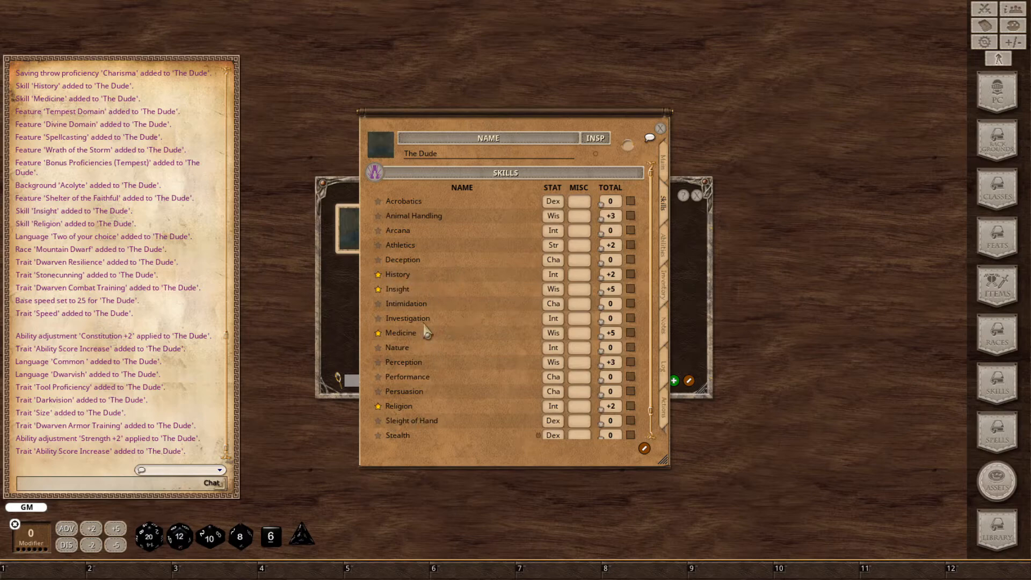
pyautogui.click(378, 202)
pyautogui.click(378, 203)
pyautogui.click(378, 203)
pyautogui.click(378, 202)
# Review the character's features, traits, proficiencies and languages, briefly switching list editing on and off.
pyautogui.click(664, 246)
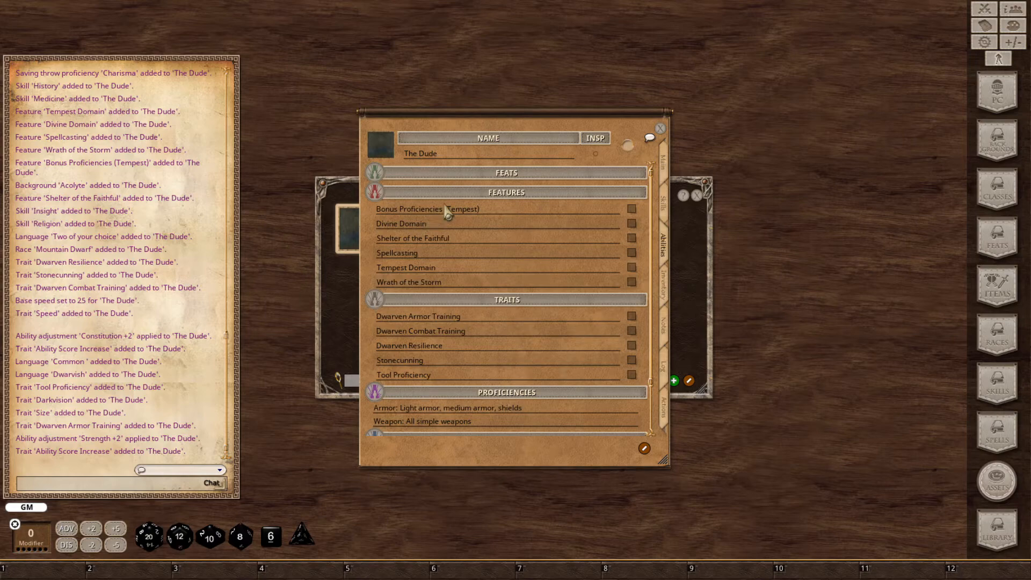
pyautogui.scroll(-2, 447, 212)
pyautogui.scroll(2, 470, 382)
pyautogui.scroll(-2, 478, 285)
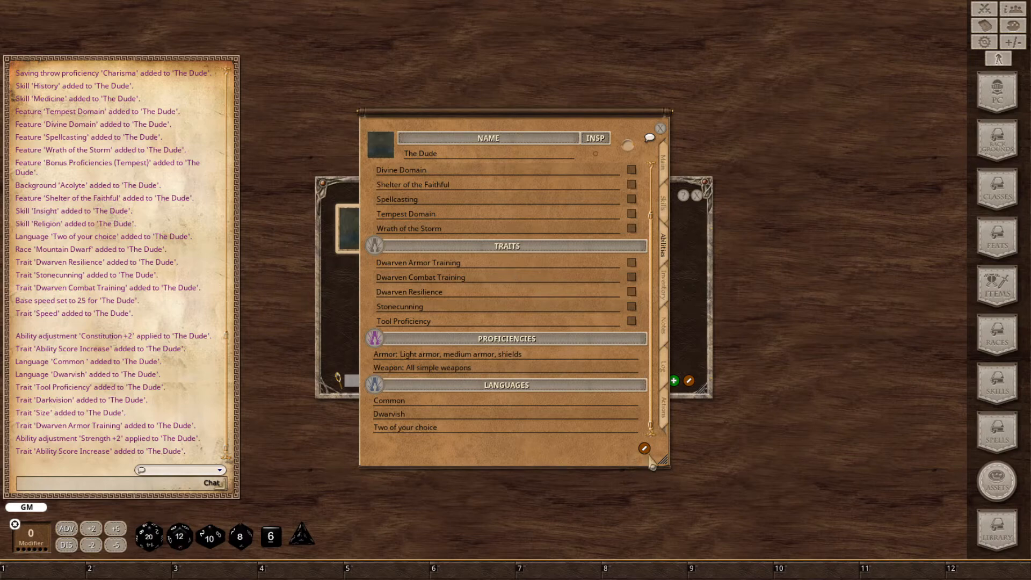
pyautogui.click(644, 448)
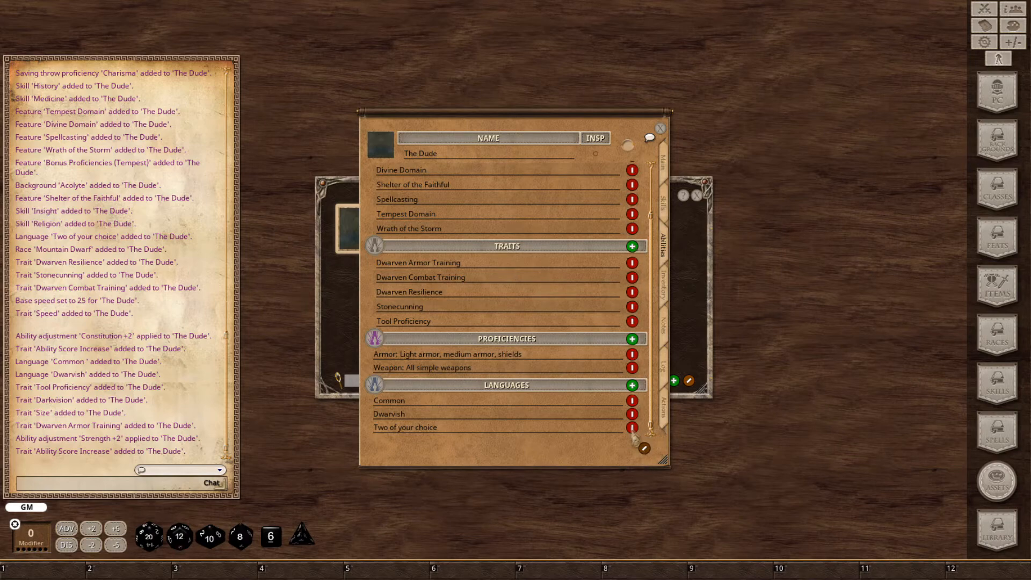
pyautogui.click(643, 448)
# Search the item records for "chain mail" and add a Chain Mail to the character's equipment.
pyautogui.click(664, 288)
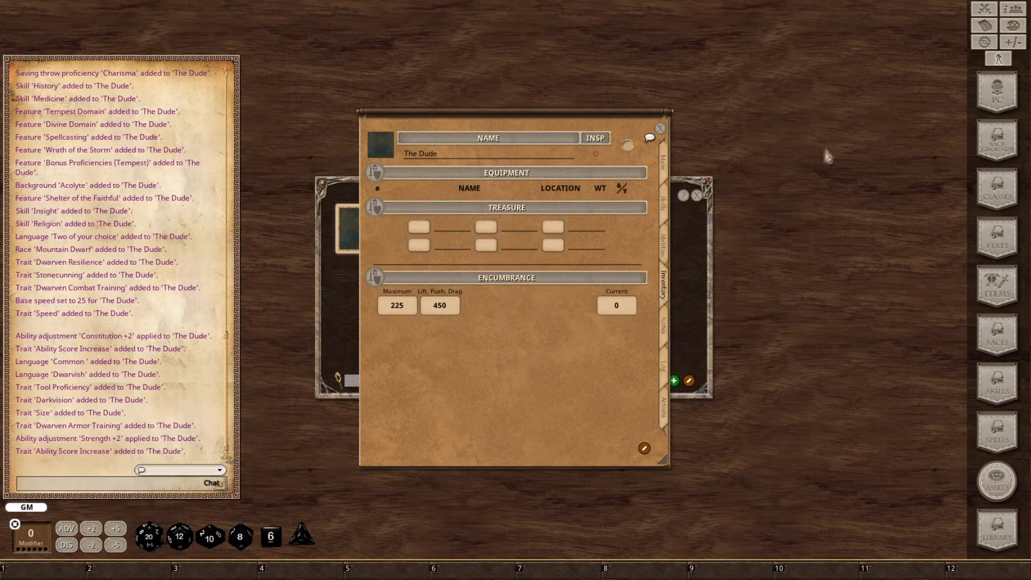
pyautogui.moveTo(511, 117); pyautogui.dragTo(471, 117)
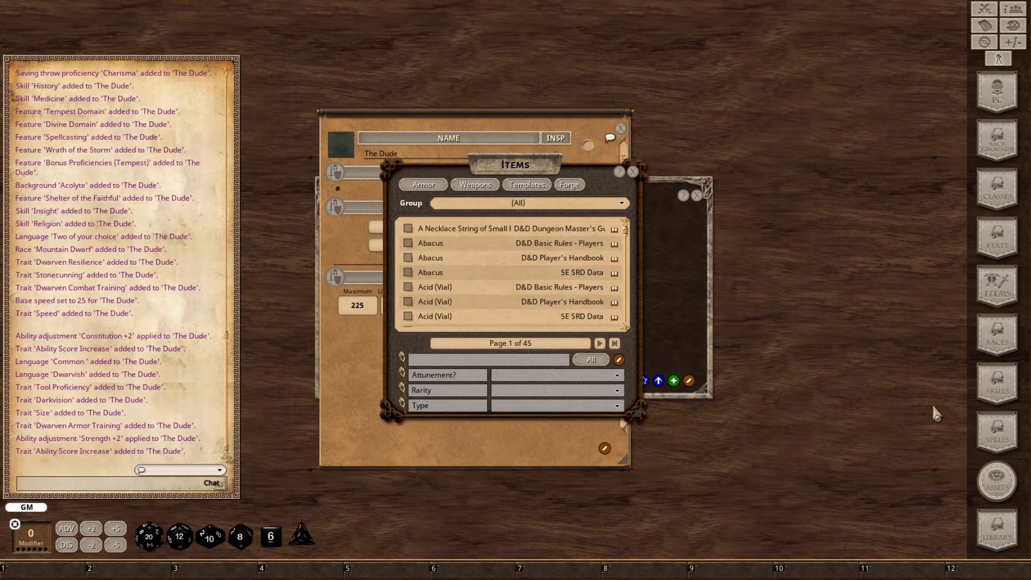
pyautogui.moveTo(514, 171); pyautogui.dragTo(797, 139)
pyautogui.click(791, 329)
pyautogui.write('chain mail')
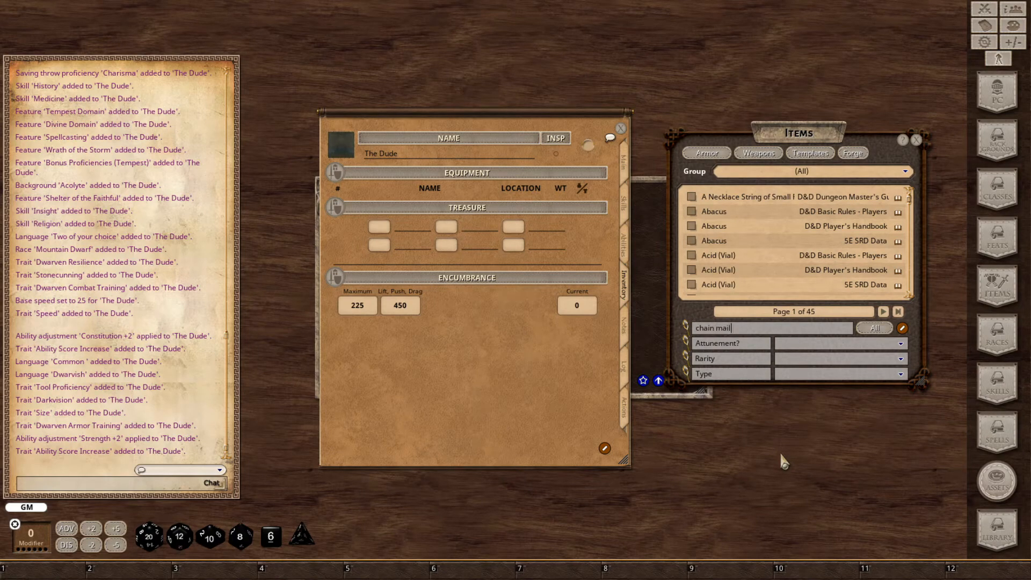
pyautogui.press('Return')
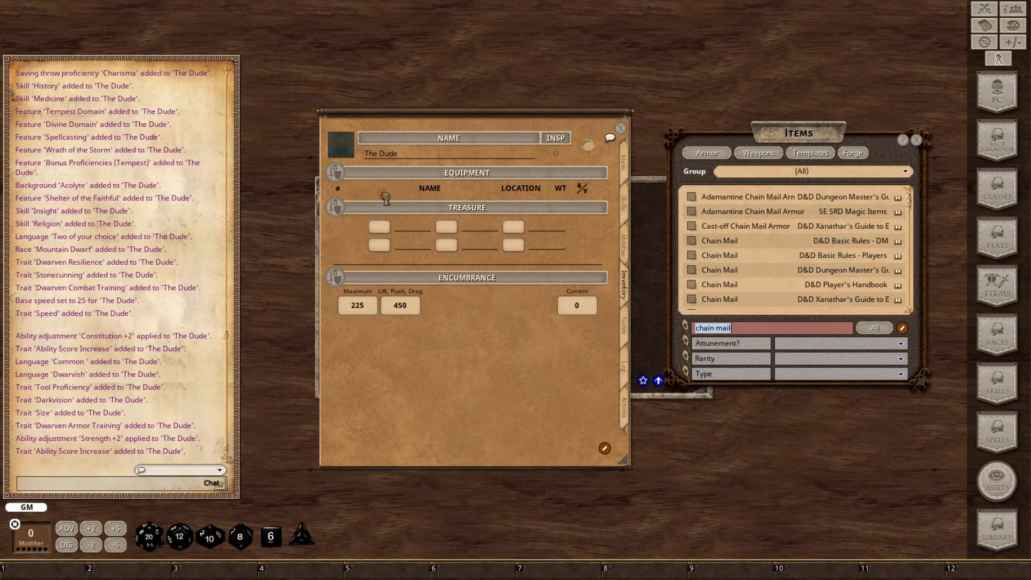
pyautogui.moveTo(385, 197); pyautogui.dragTo(386, 199)
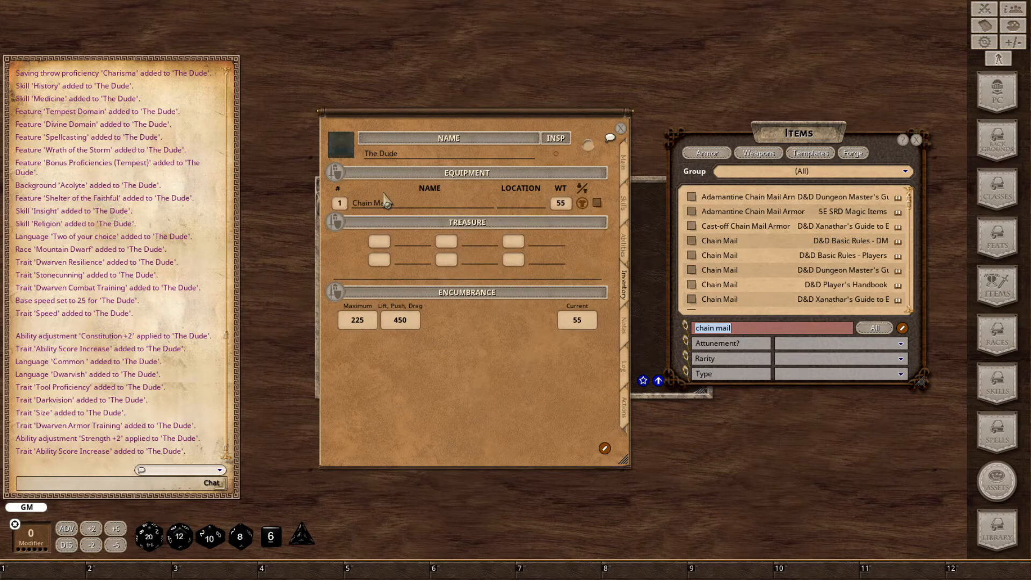
# Cycle the Chain Mail through its carry states back to equipped and check the character's armor class.
pyautogui.click(582, 203)
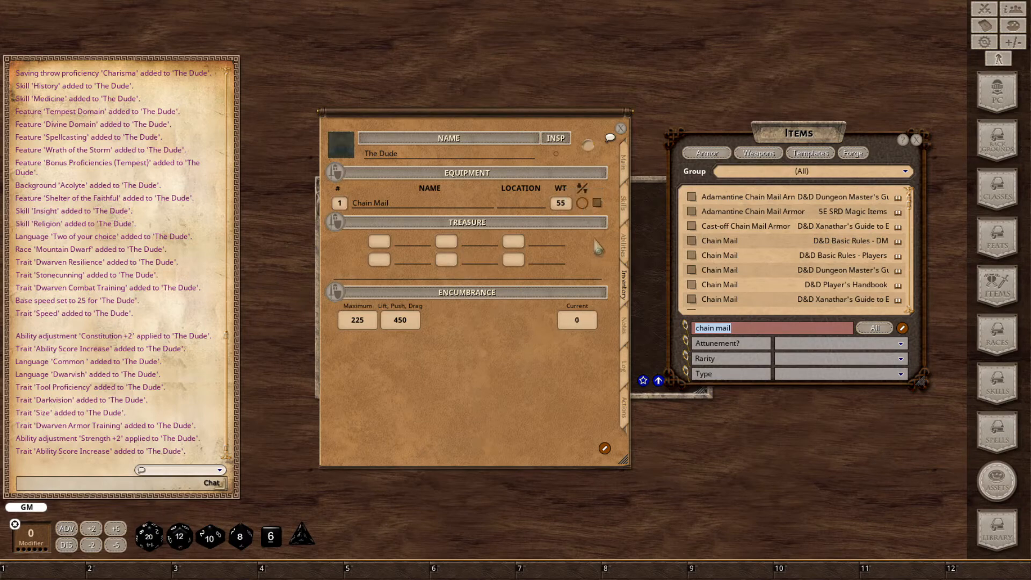
pyautogui.click(583, 209)
pyautogui.click(584, 209)
pyautogui.click(624, 171)
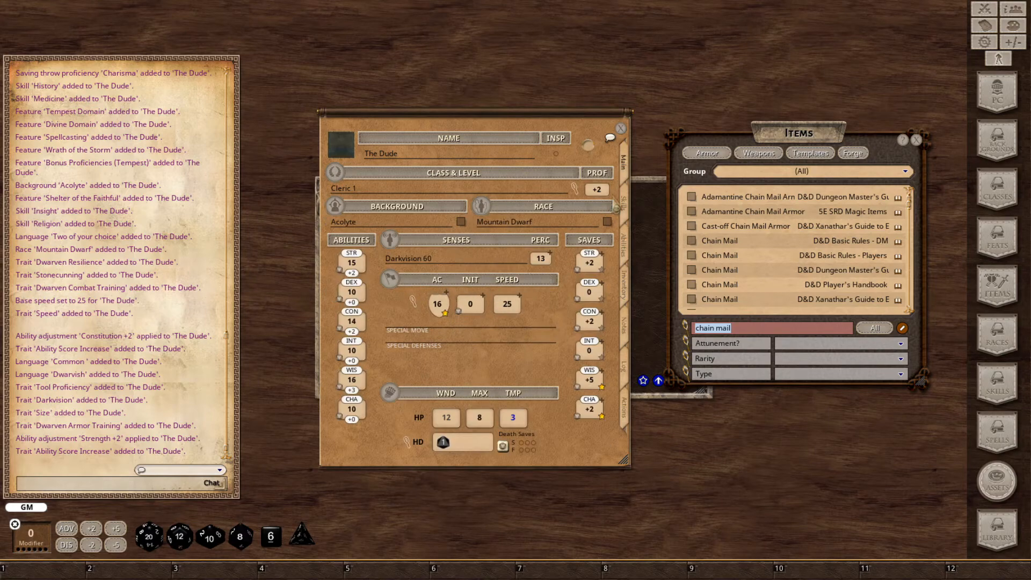
# Search the item records for "warhammer" and add the D&D Basic Rules - DM Warhammer to the character's equipment, checking its weapon entry.
pyautogui.click(624, 285)
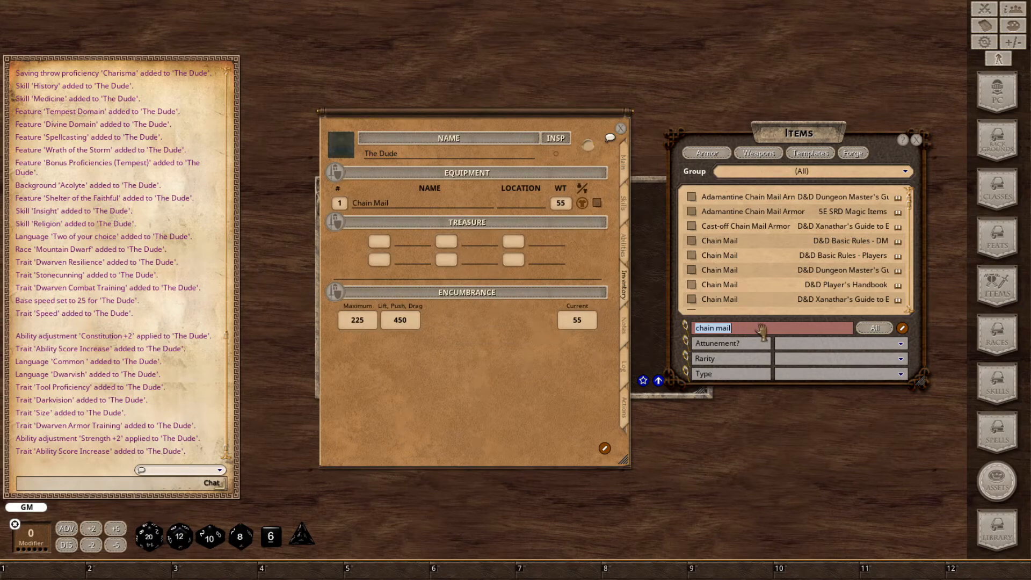
pyautogui.press('BackSpace')
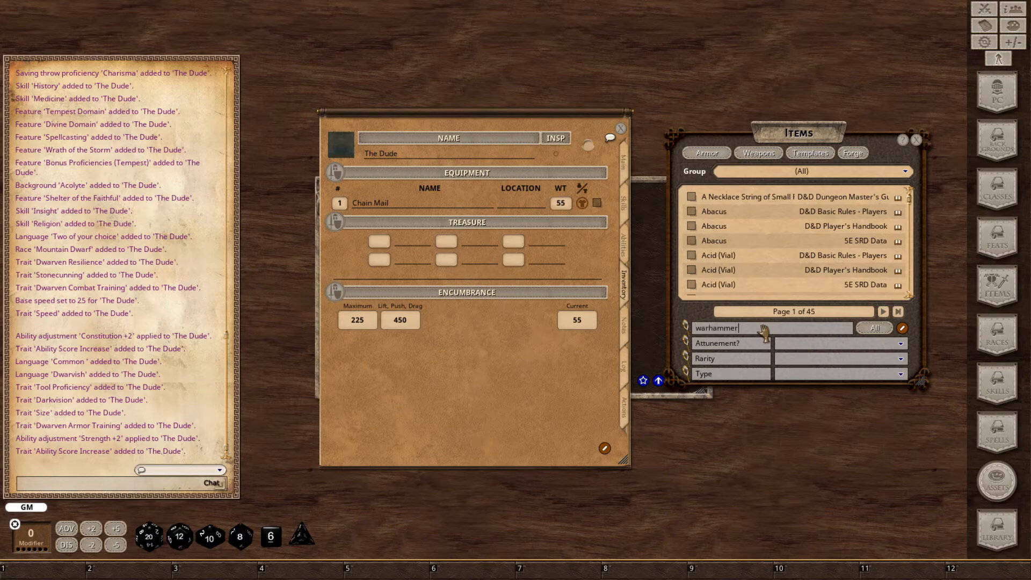
pyautogui.press('Return')
pyautogui.scroll(-2, 773, 260)
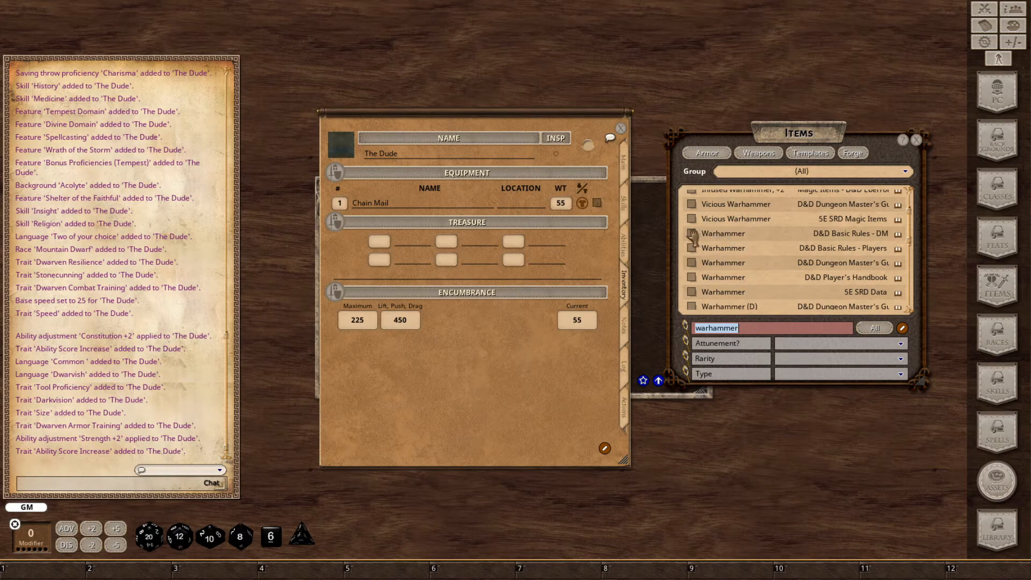
pyautogui.moveTo(692, 236); pyautogui.dragTo(457, 204)
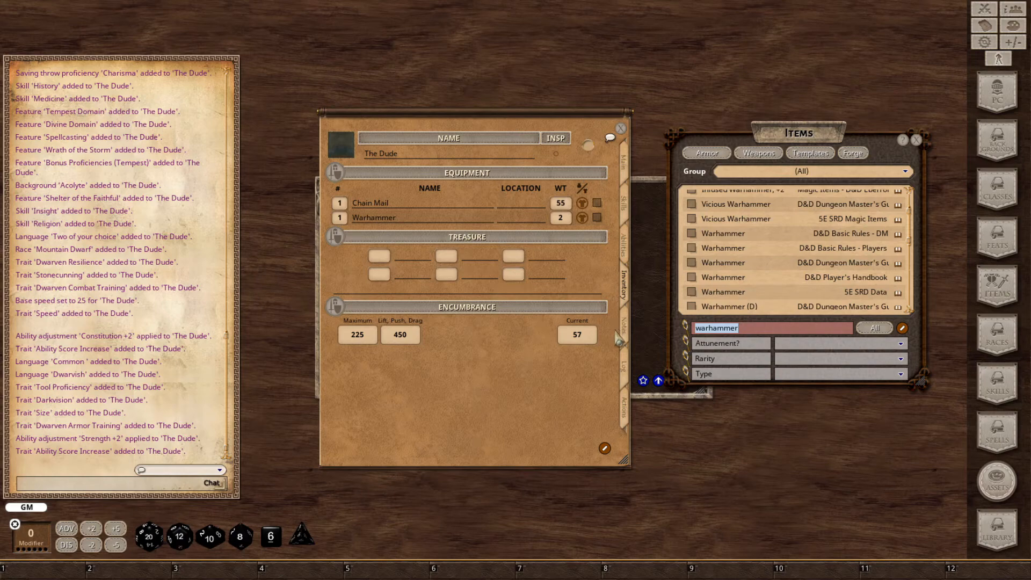
pyautogui.click(626, 424)
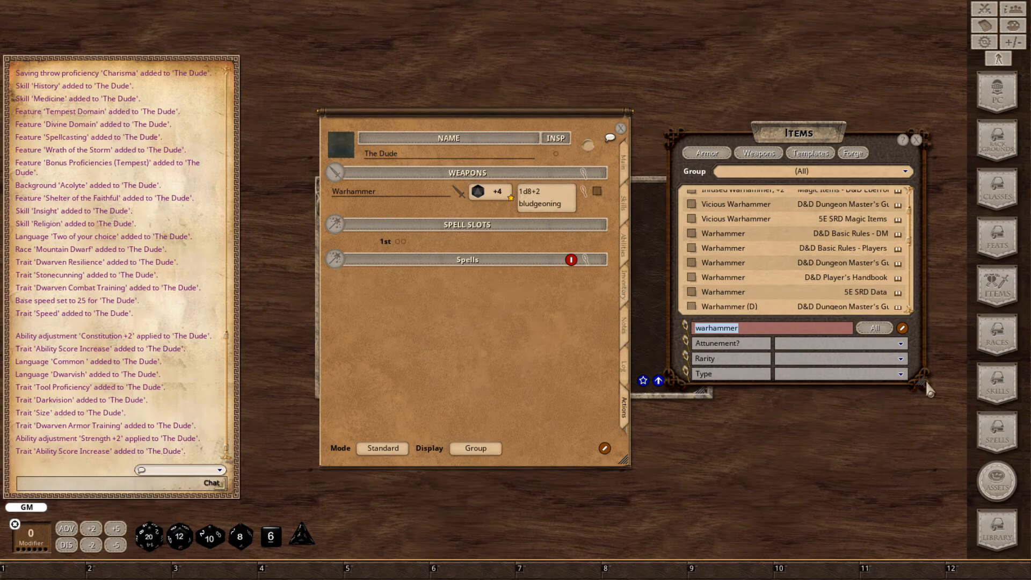
pyautogui.click(916, 140)
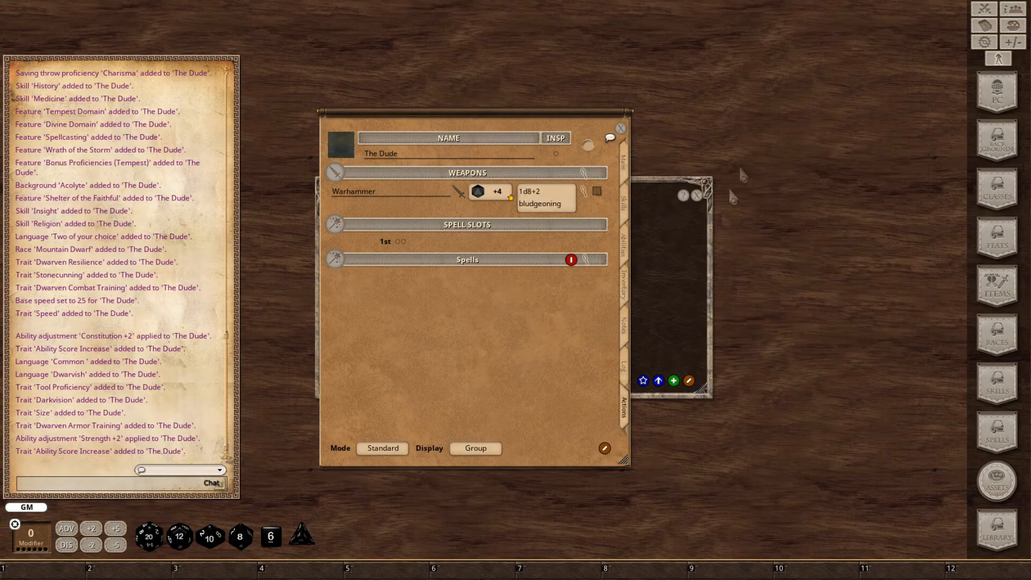
# Search the spell records for "bless" and add the D&D Basic Rules - Players version of Bless to the character's spells.
pyautogui.click(1000, 445)
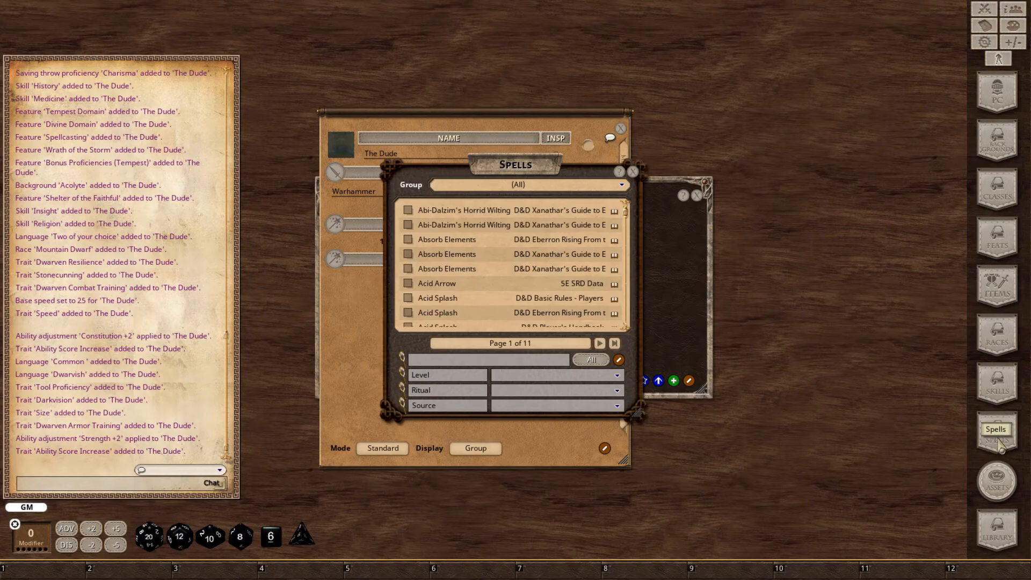
pyautogui.moveTo(503, 164); pyautogui.dragTo(768, 153)
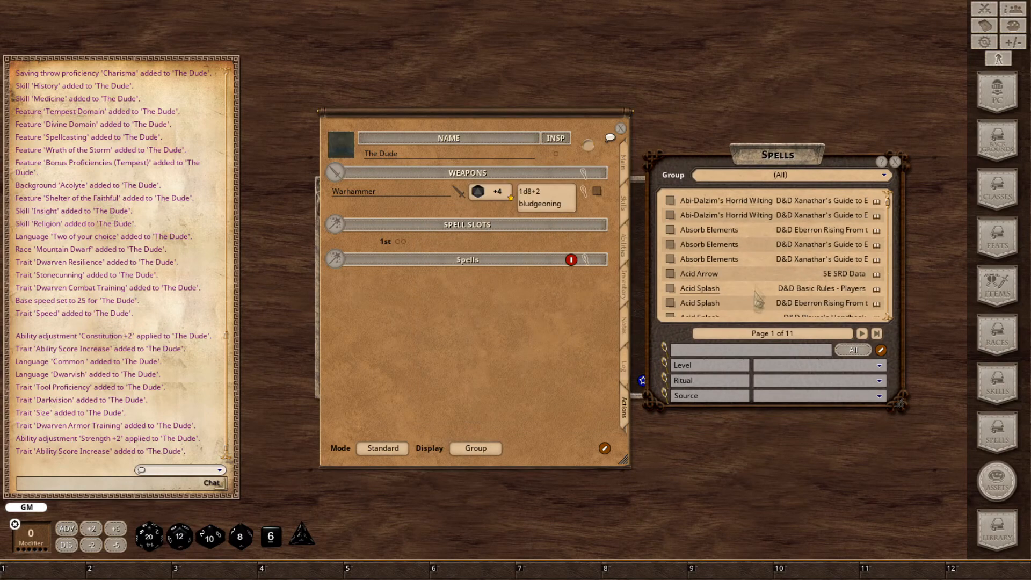
pyautogui.click(744, 350)
pyautogui.write('bless')
pyautogui.press('Return')
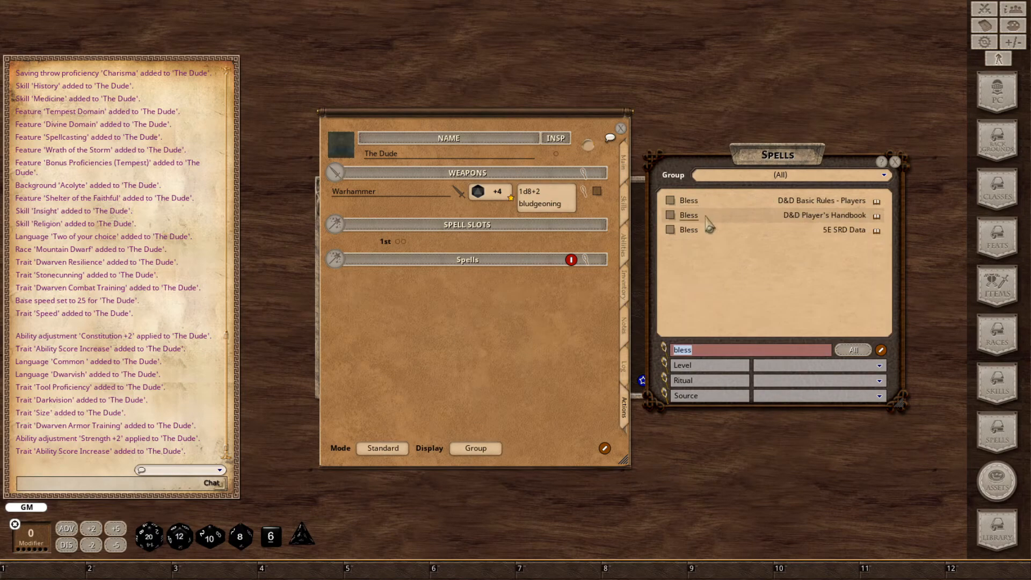
pyautogui.moveTo(671, 201); pyautogui.dragTo(424, 301)
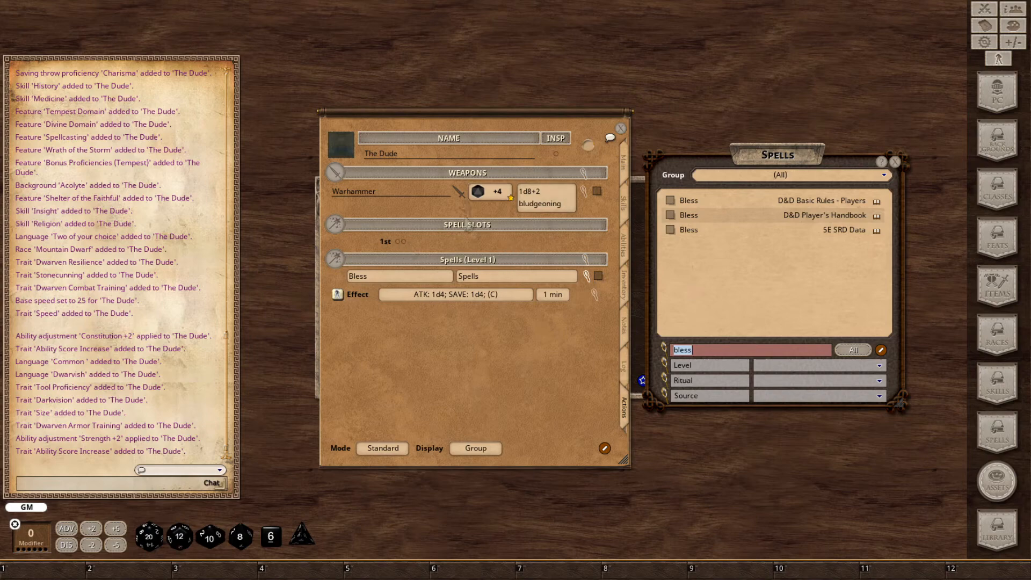
# Record 50 gp in the character's treasure and label the next two coin slots sp and cp.
pyautogui.click(625, 290)
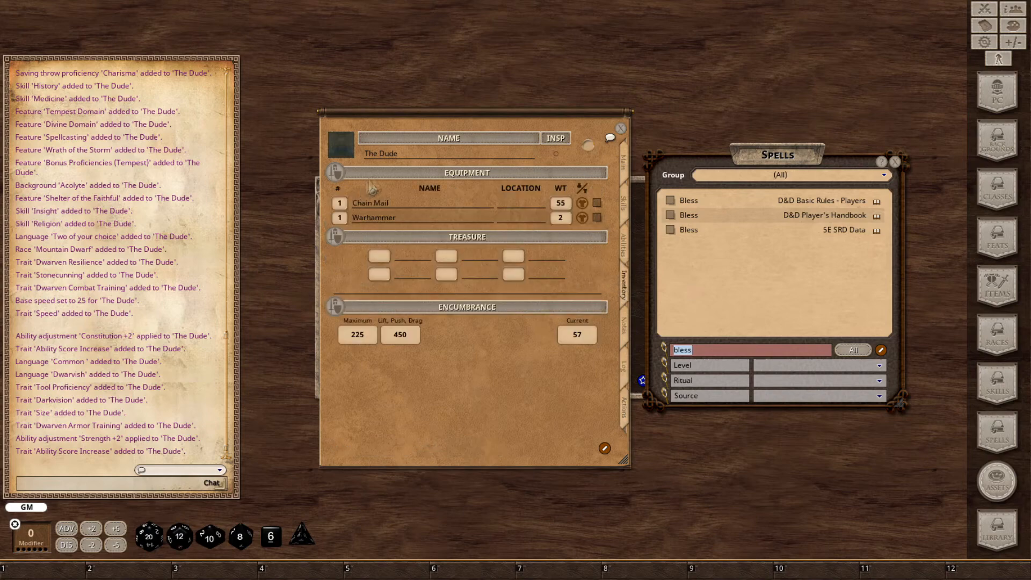
pyautogui.click(382, 252)
pyautogui.click(402, 255)
pyautogui.click(540, 258)
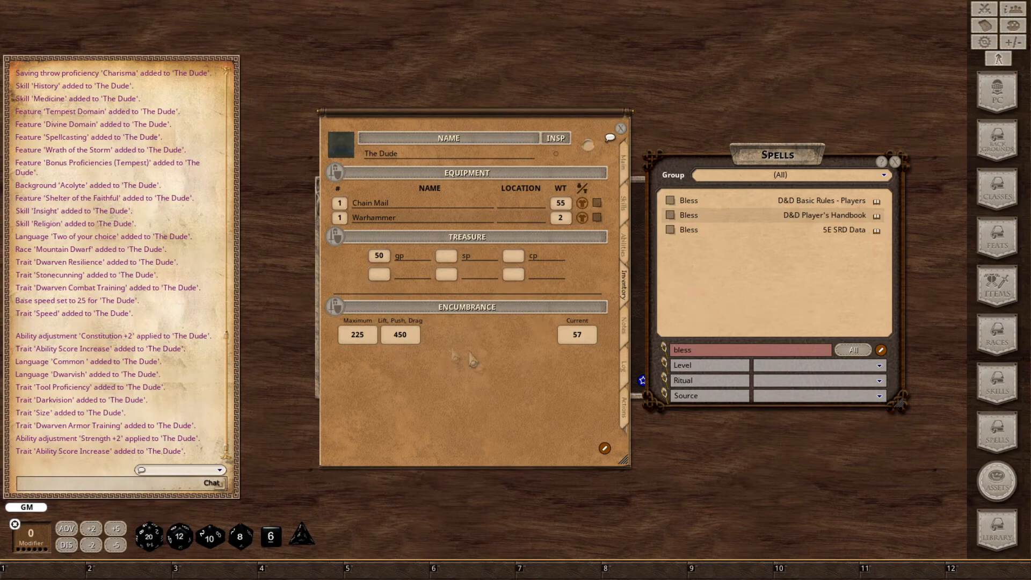
# Review the character's notes, adventure log, actions and main details, and close the spell records.
pyautogui.click(625, 336)
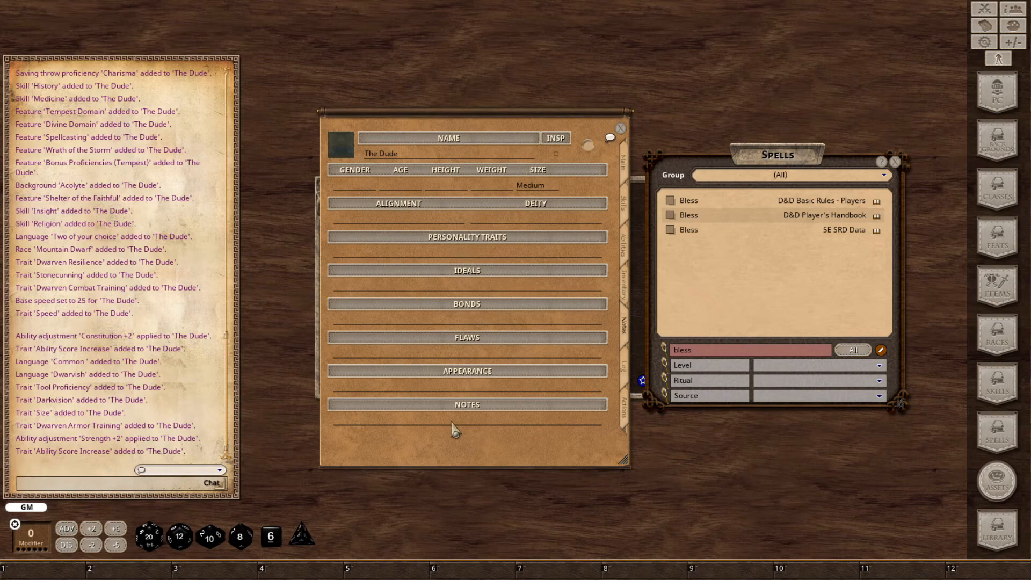
pyautogui.click(625, 379)
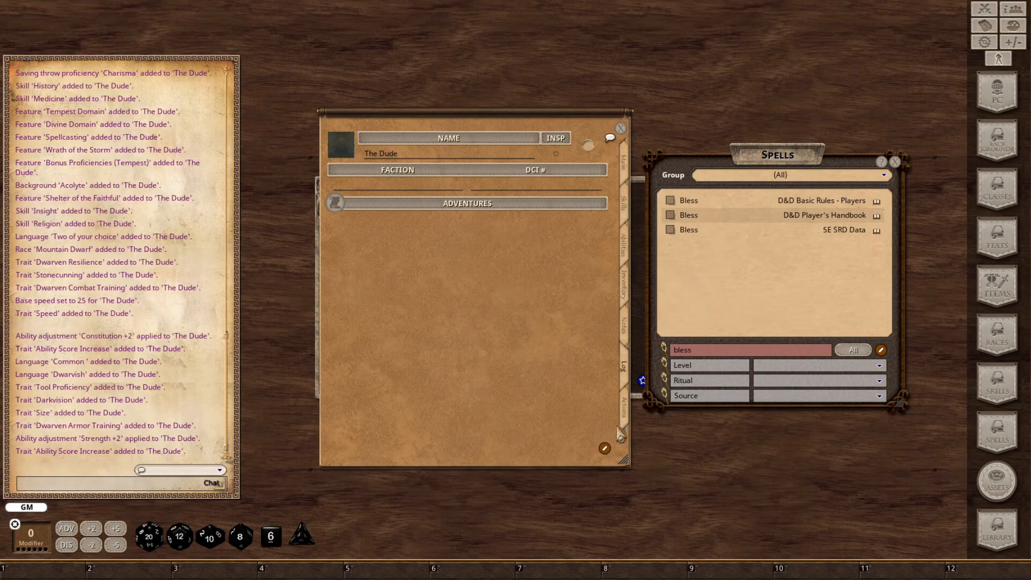
pyautogui.click(624, 419)
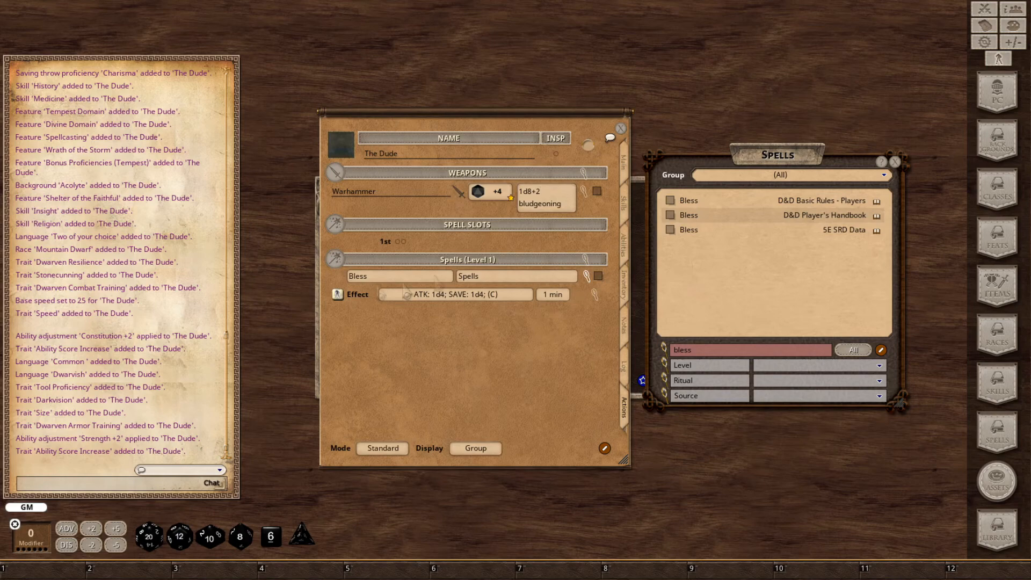
pyautogui.click(625, 167)
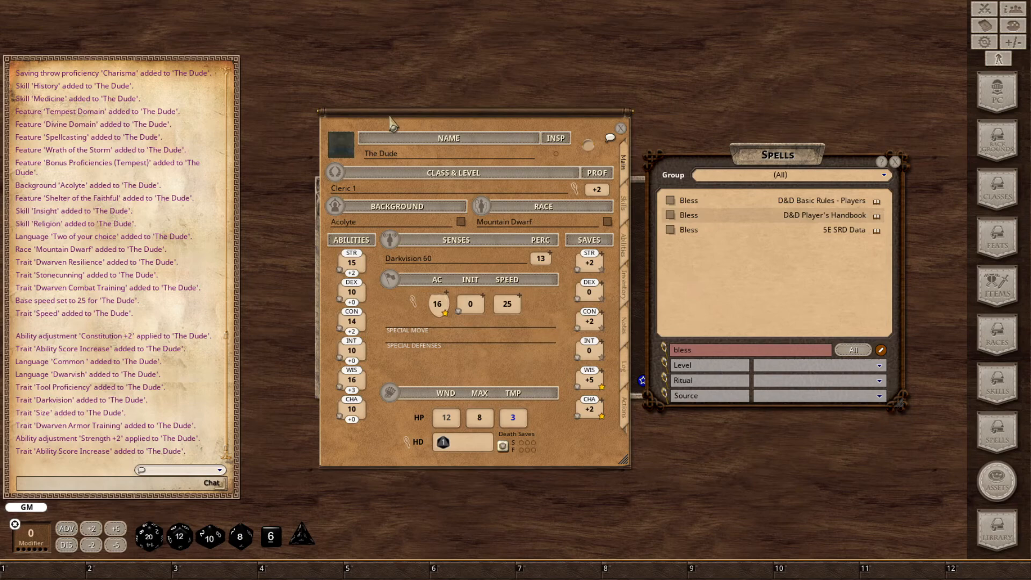
pyautogui.click(894, 161)
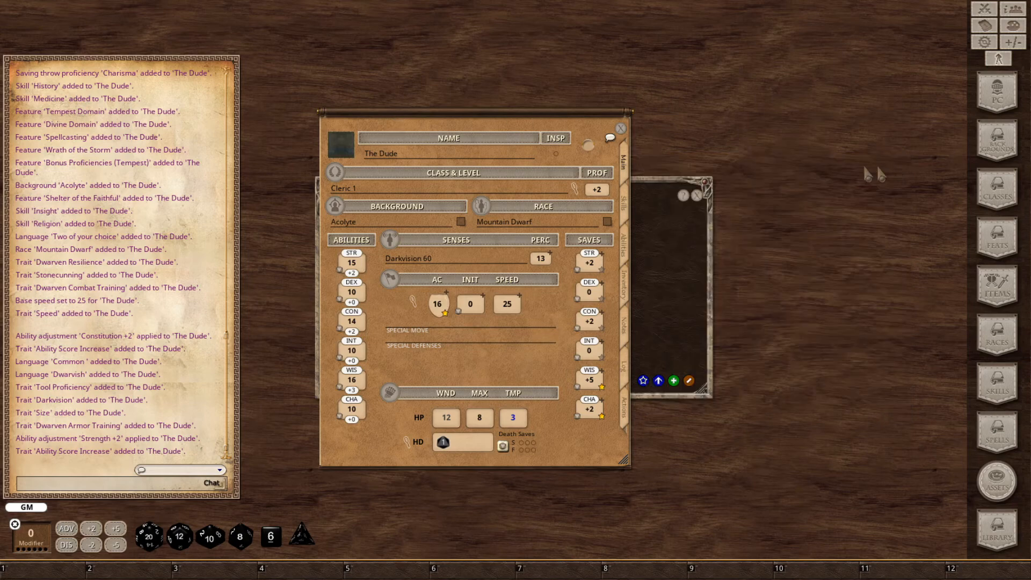
# Set the character's portrait to Cleric_Dwarf_Male3.jpg from the Dwarf portrait folder.
pyautogui.click(343, 155)
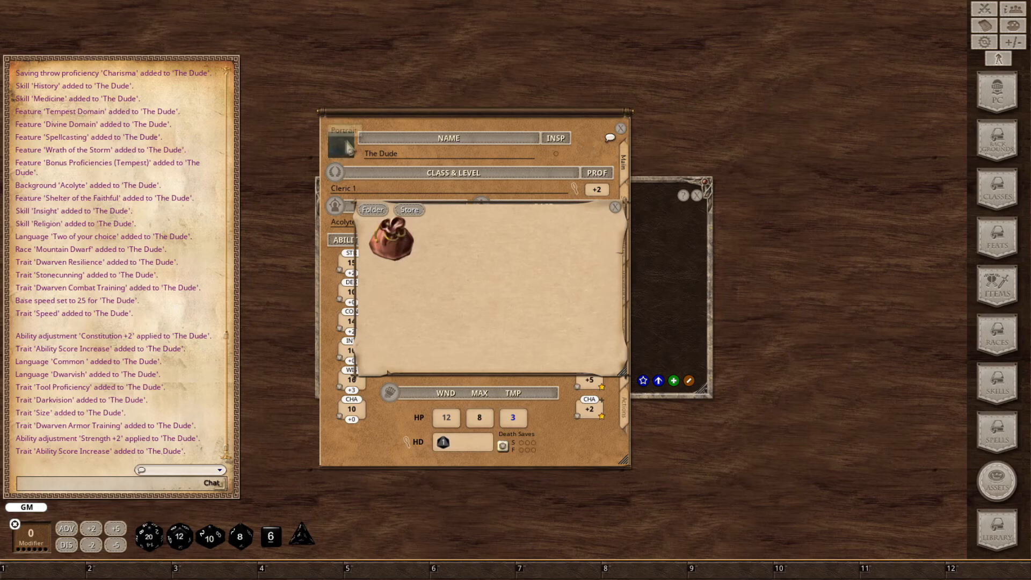
pyautogui.click(395, 251)
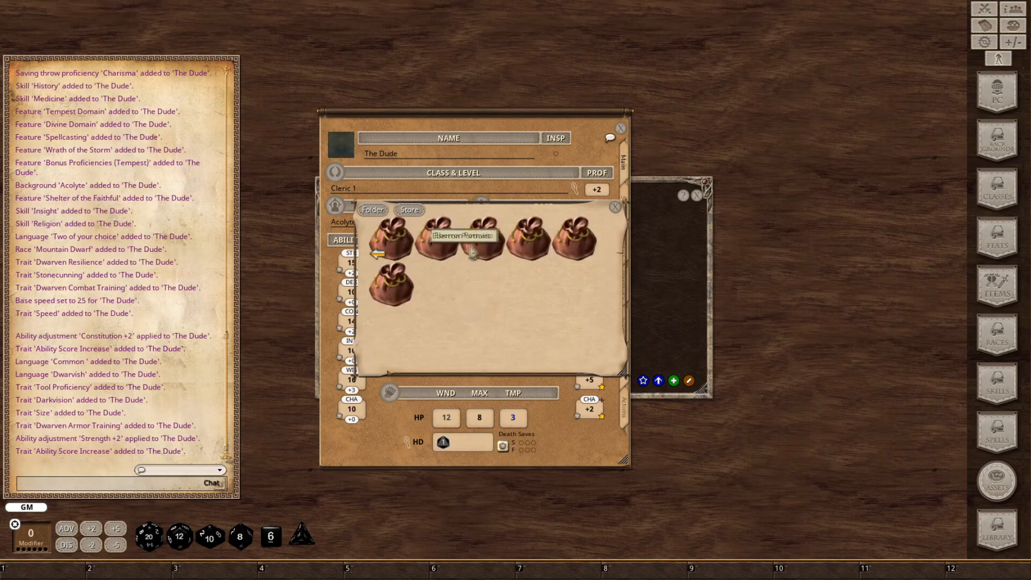
pyautogui.click(442, 254)
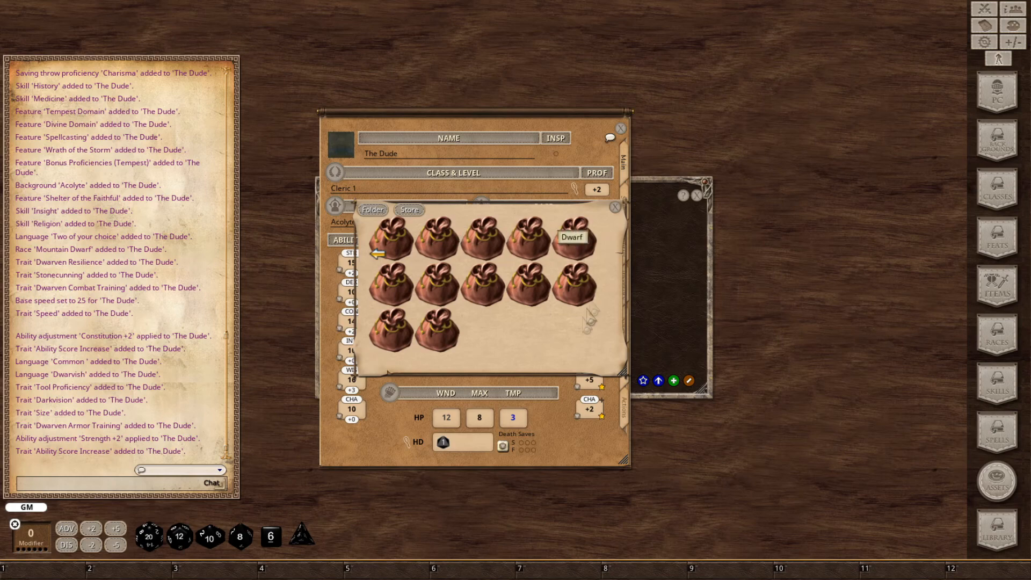
pyautogui.click(577, 252)
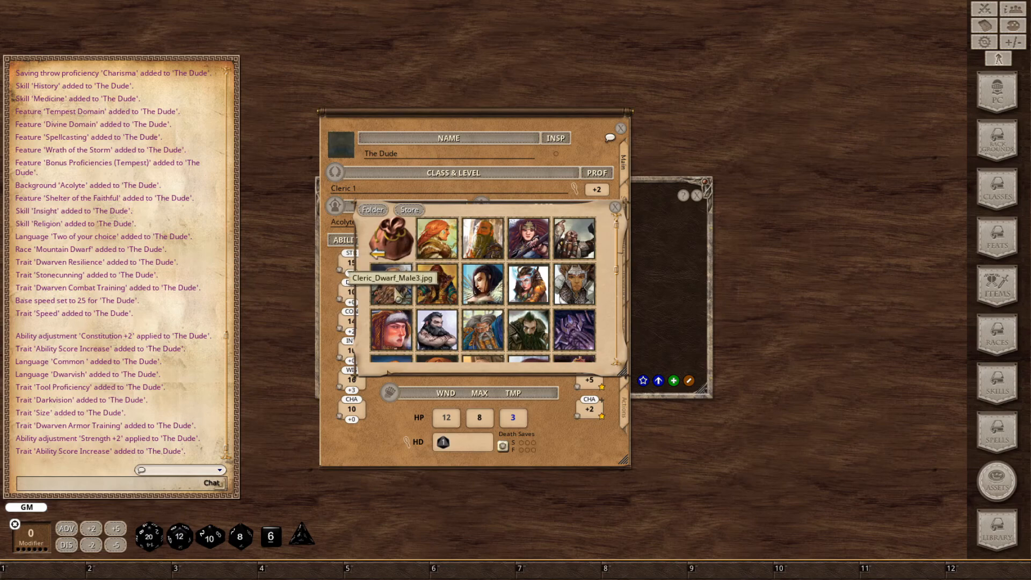
pyautogui.click(394, 285)
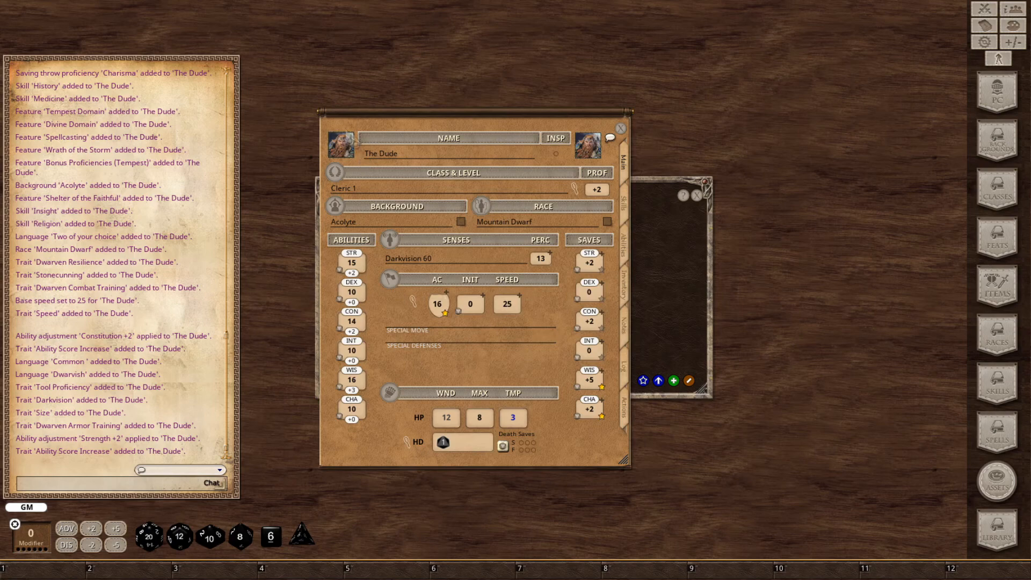